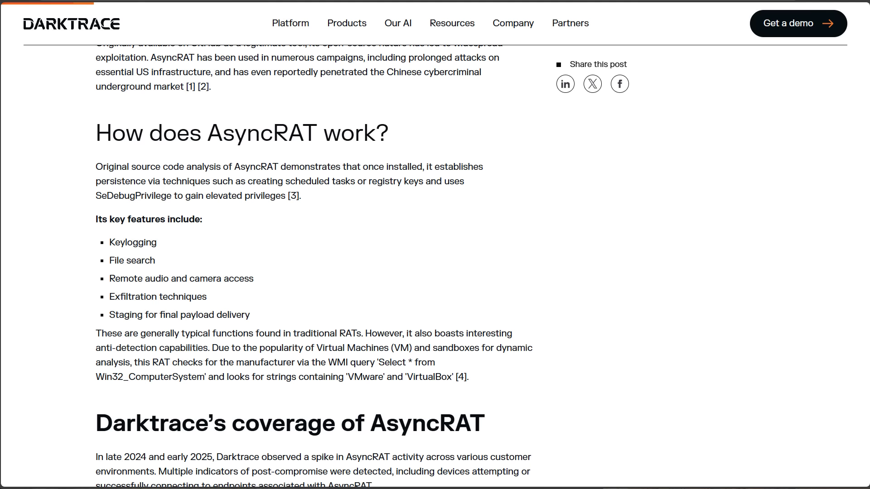
Highlight 'Keylogging' in the AsyncRAT key features list of the Darktrace article
{"action": "left_click_drag", "start_coordinate": [108, 246], "coordinate": [188, 248]}
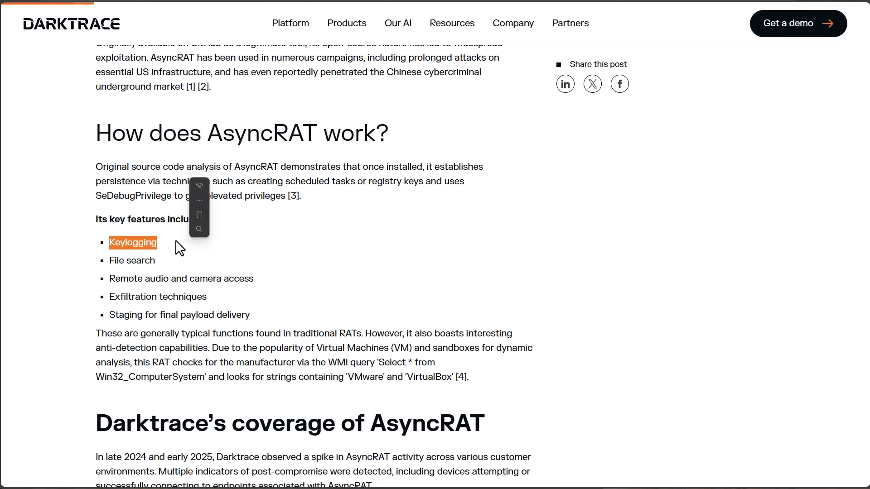
Clear the Keylogging highlight in the Darktrace article
{"action": "left_click", "coordinate": [171, 282]}
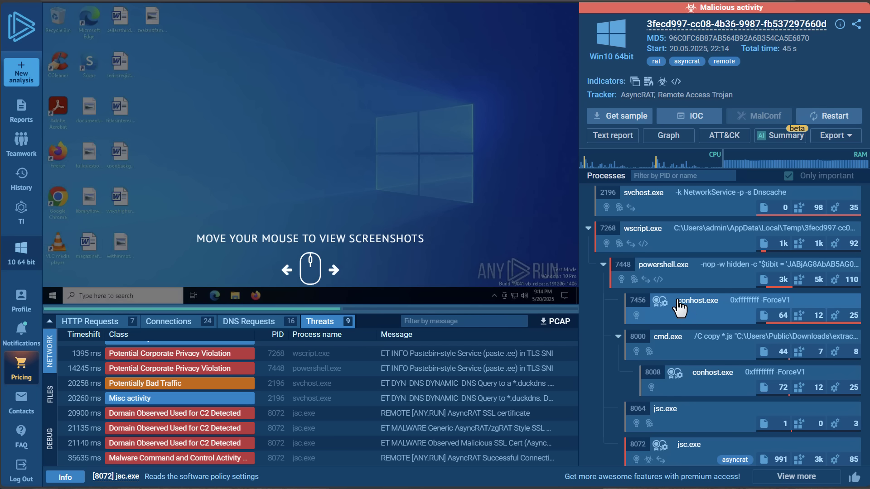
Open powershell.exe (ID 7448) process details and select the Base64 payload in its command line
{"action": "left_click", "coordinate": [670, 283]}
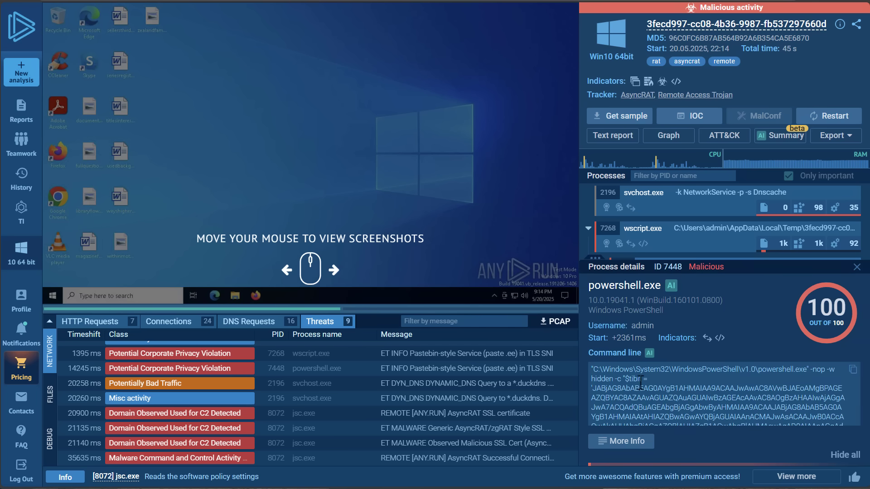
{"action": "scroll", "coordinate": [639, 379], "scroll_direction": "down", "scroll_amount": 5}
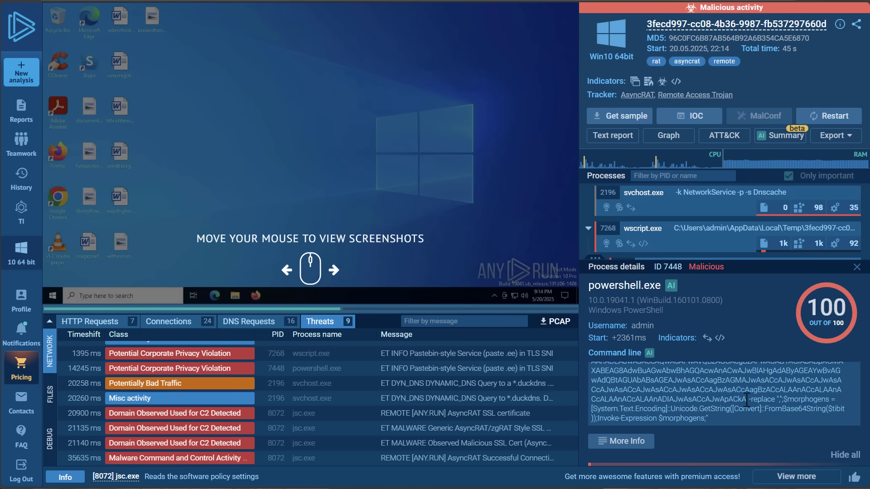
{"action": "scroll", "coordinate": [746, 399], "scroll_direction": "up", "scroll_amount": 2}
{"action": "scroll", "coordinate": [732, 399], "scroll_direction": "down", "scroll_amount": 2}
{"action": "left_click_drag", "start_coordinate": [733, 399], "coordinate": [661, 405]}
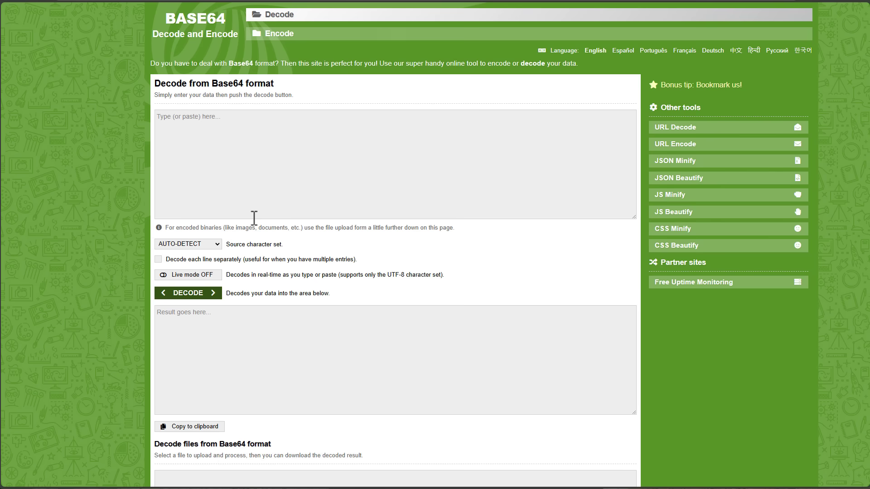
Decode the pasted Base64 payload into the PowerShell script and highlight its Public Downloads path
{"action": "left_click", "coordinate": [246, 167]}
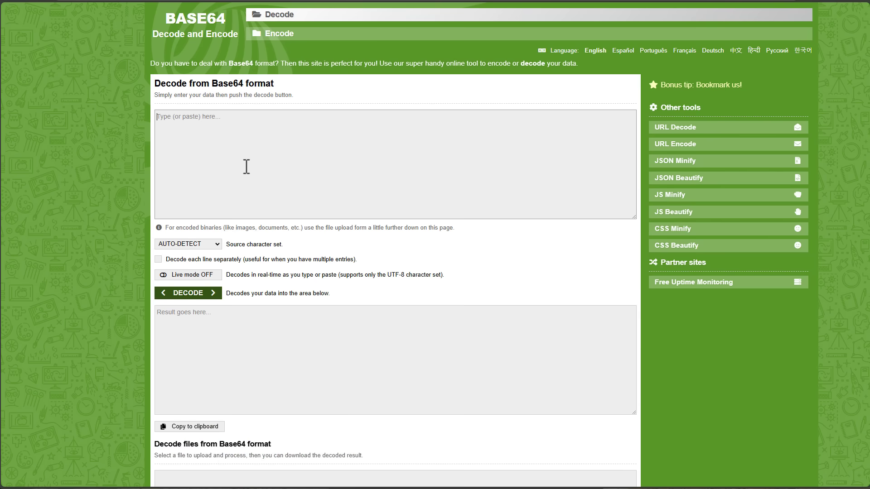
{"action": "key", "text": "ctrl+v"}
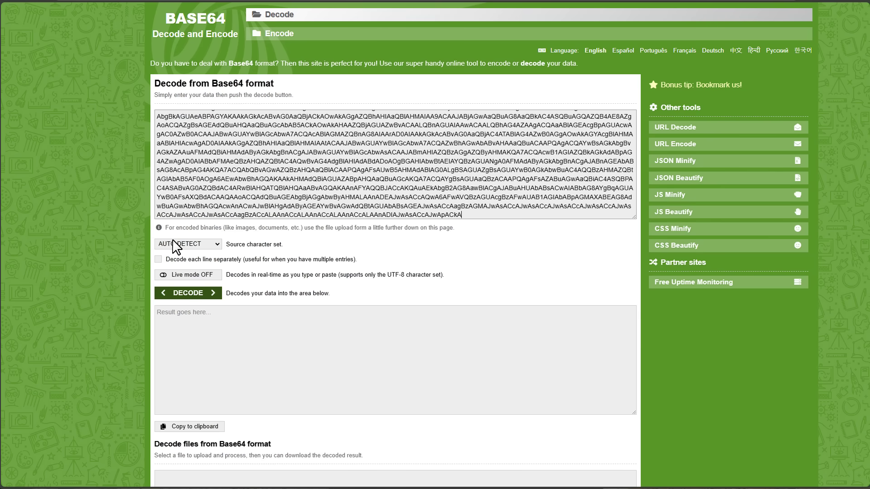
{"action": "left_click", "coordinate": [192, 297]}
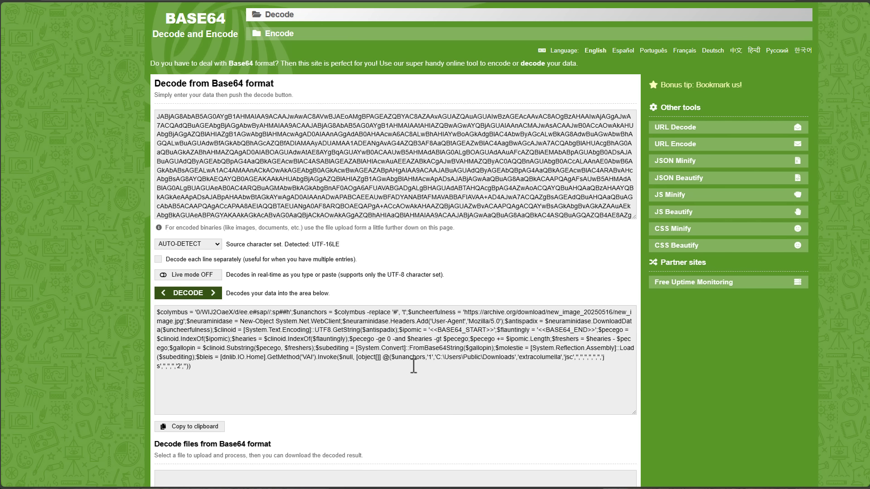
{"action": "left_click_drag", "start_coordinate": [435, 358], "coordinate": [574, 358]}
{"action": "left_click", "coordinate": [574, 358]}
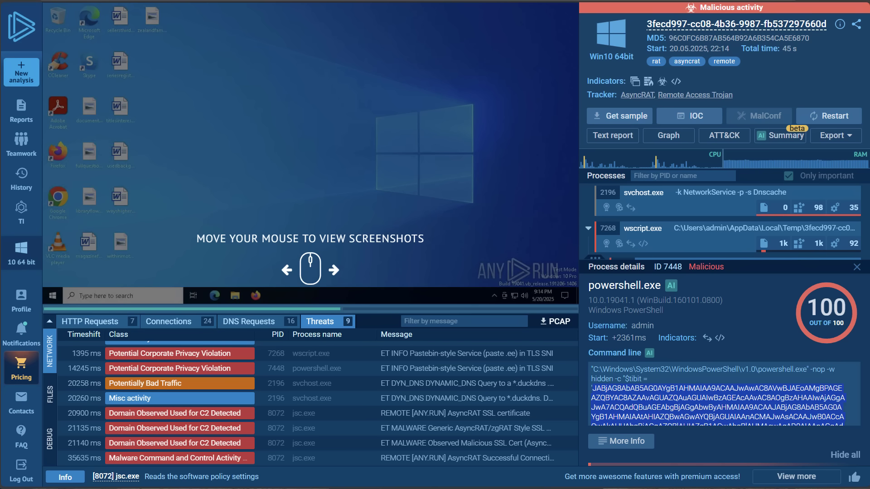
Swap powershell.exe details for cmd.exe's, selecting the Public Downloads destination path in its command
{"action": "left_click", "coordinate": [856, 267]}
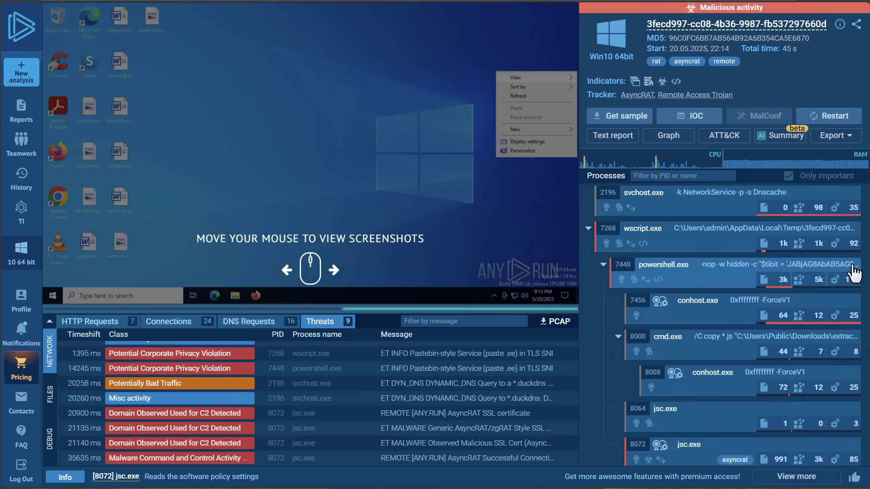
{"action": "left_click", "coordinate": [696, 358]}
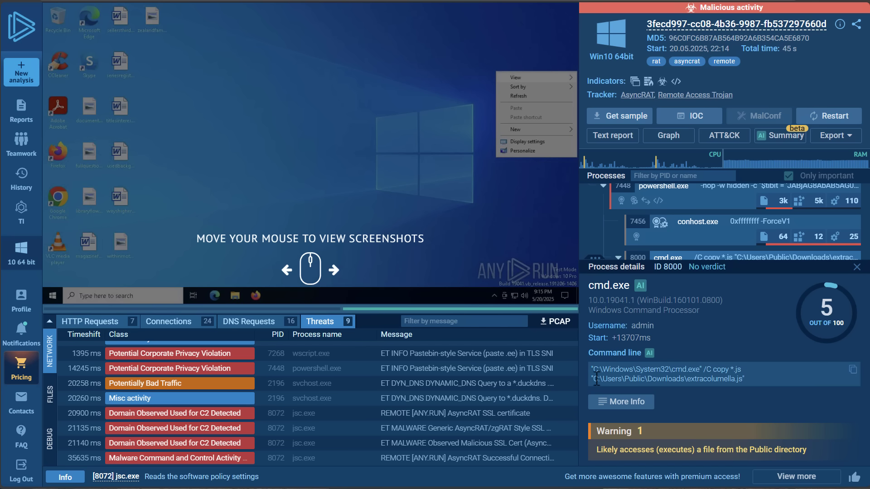
{"action": "left_click_drag", "start_coordinate": [593, 378], "coordinate": [744, 378]}
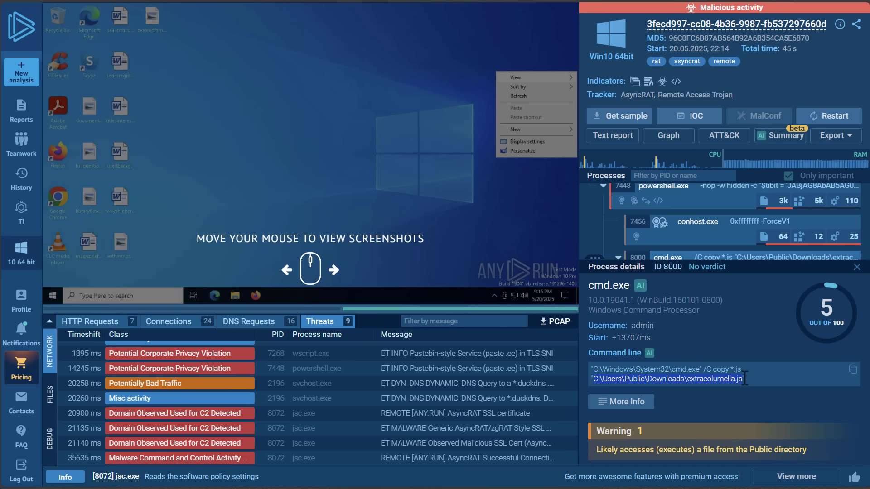
{"action": "key", "text": "Escape"}
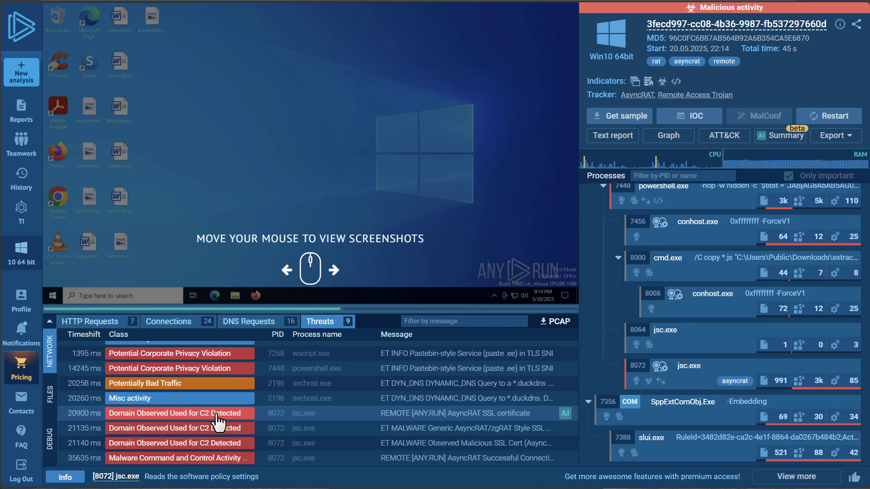
{"action": "left_click", "coordinate": [210, 459]}
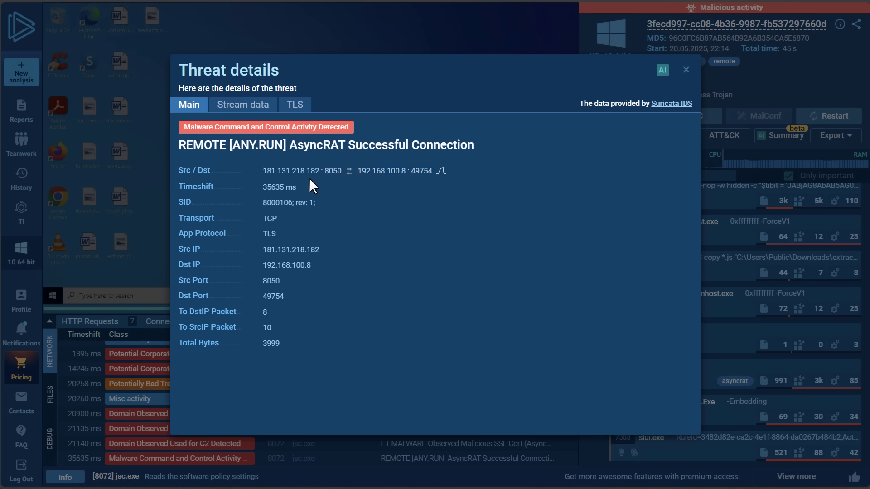
{"action": "left_click", "coordinate": [685, 69]}
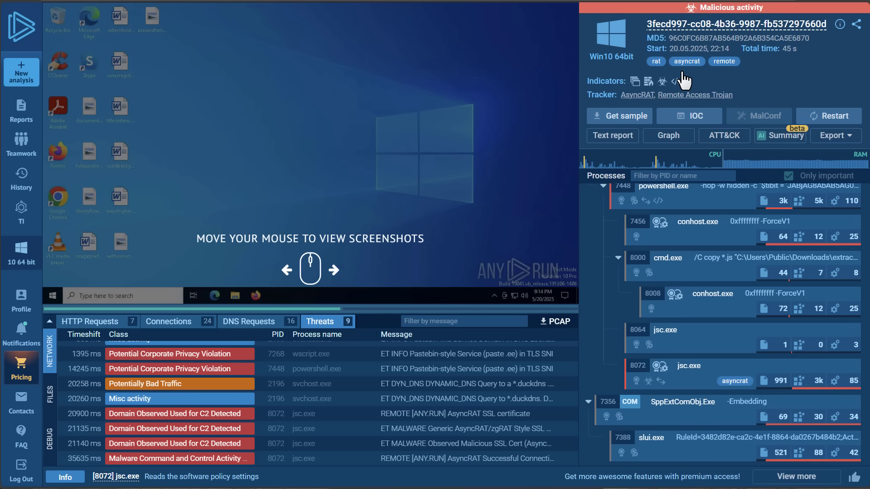
Open the full text report and scroll down to the Processes section and behavior graph
{"action": "left_click", "coordinate": [612, 136]}
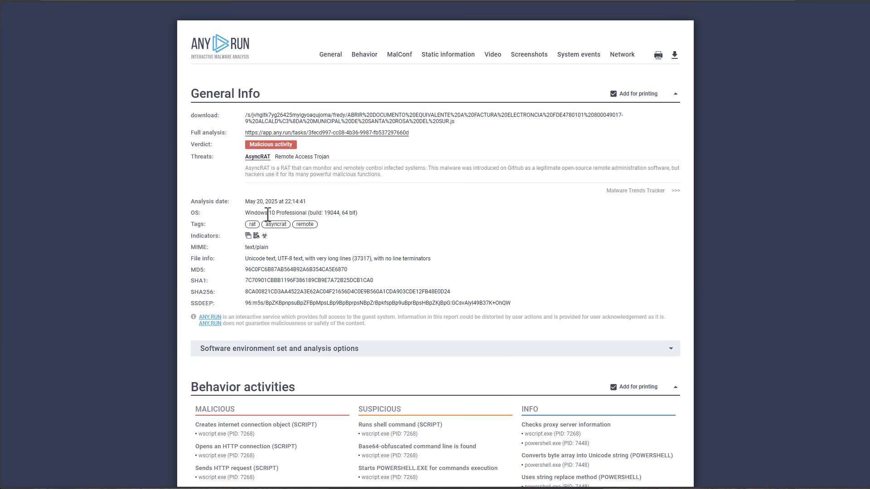
{"action": "scroll", "coordinate": [268, 216], "scroll_direction": "down", "scroll_amount": 4}
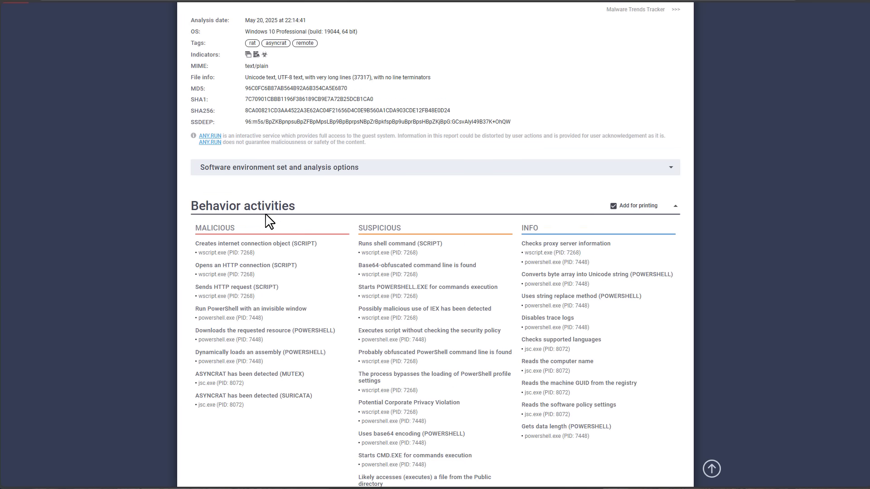
{"action": "scroll", "coordinate": [269, 221], "scroll_direction": "down", "scroll_amount": 15}
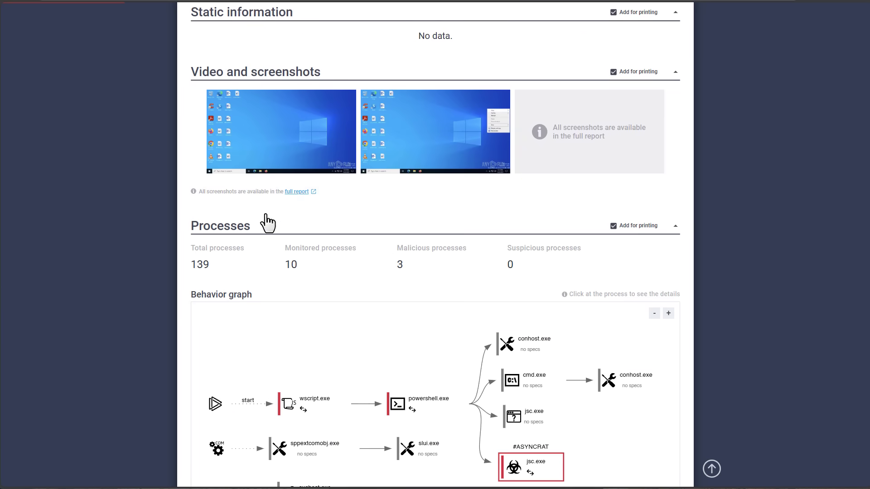
{"action": "scroll", "coordinate": [268, 222], "scroll_direction": "down", "scroll_amount": 4}
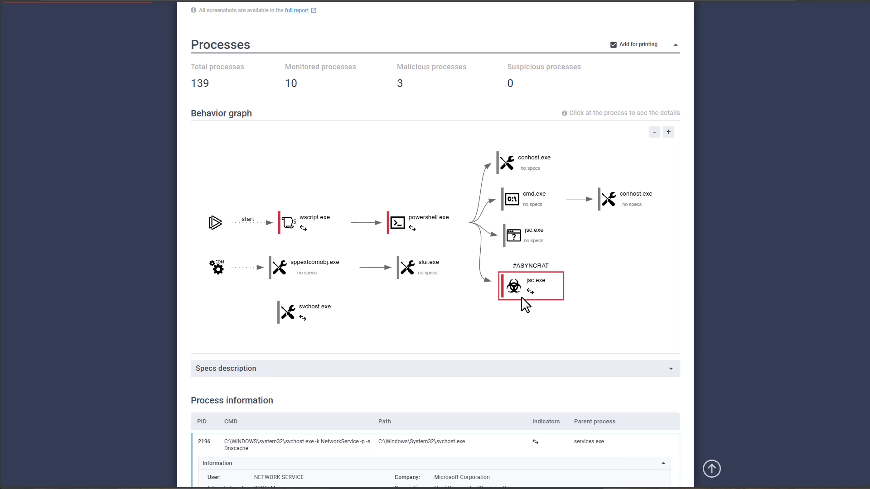
Jump to the report's Files activity section and select the dropped file name extracolumella.js
{"action": "key", "text": "Home"}
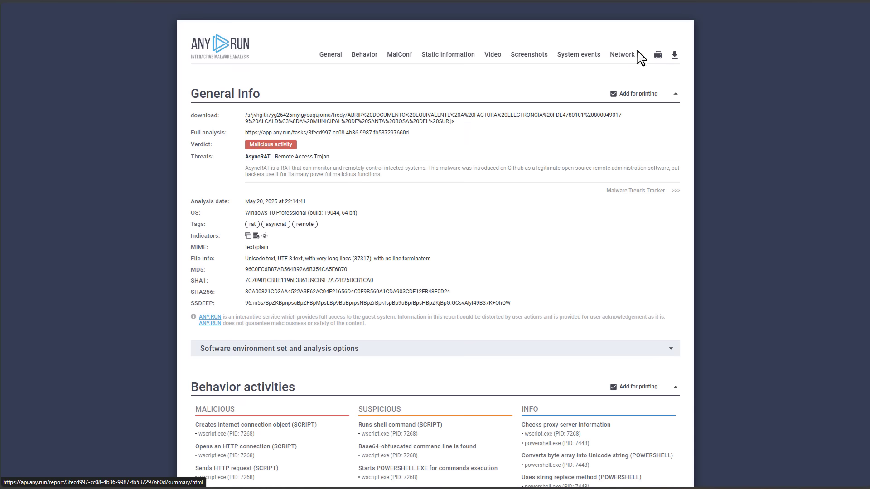
{"action": "mouse_move", "coordinate": [578, 62]}
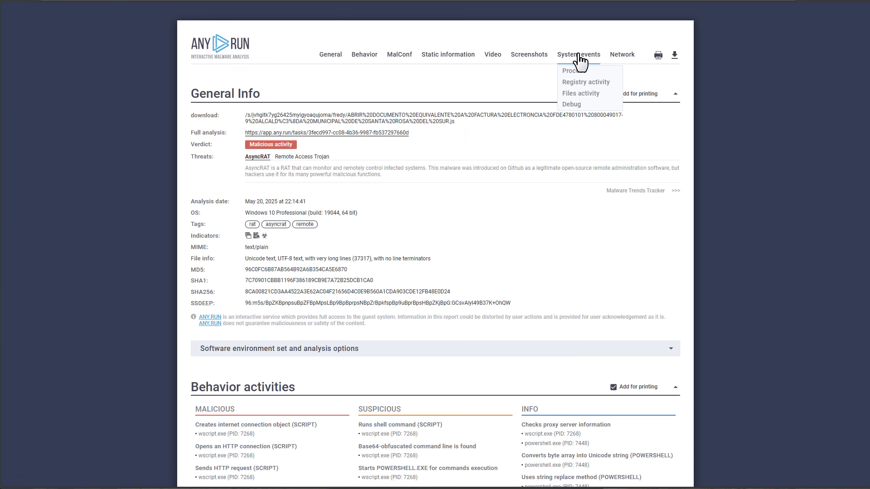
{"action": "left_click", "coordinate": [581, 101]}
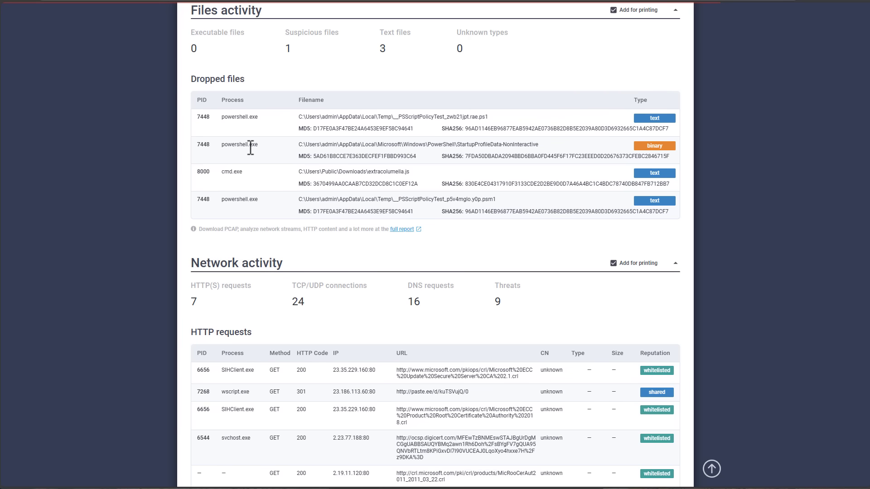
{"action": "left_click_drag", "start_coordinate": [368, 172], "coordinate": [419, 178]}
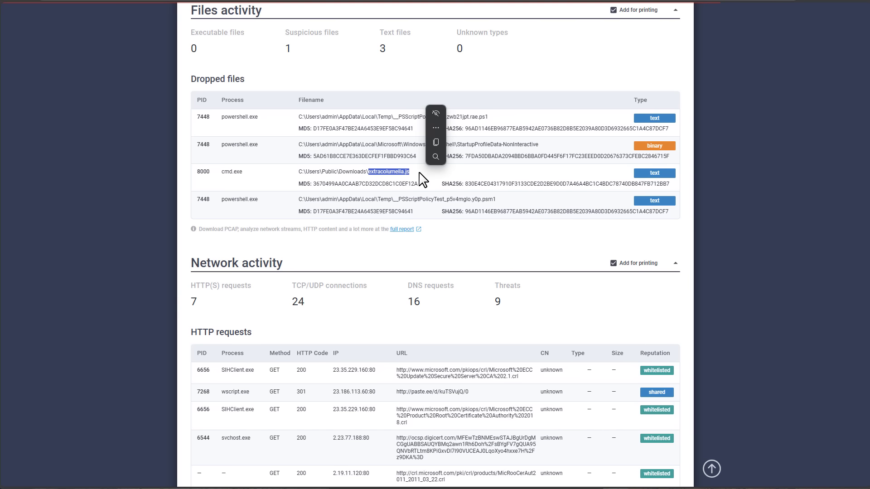
{"action": "left_click", "coordinate": [420, 173]}
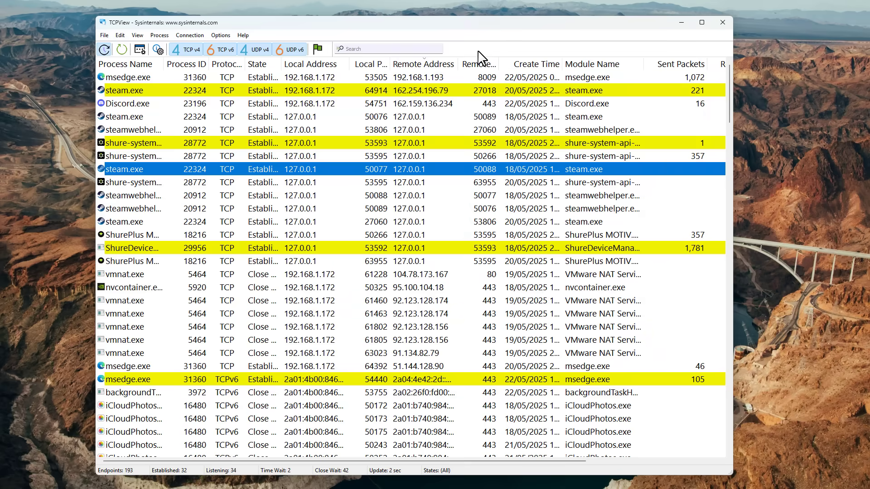
Narrow the Remote Address column and view the msedge.exe connection's actions without running any
{"action": "left_click_drag", "start_coordinate": [451, 59], "coordinate": [448, 59]}
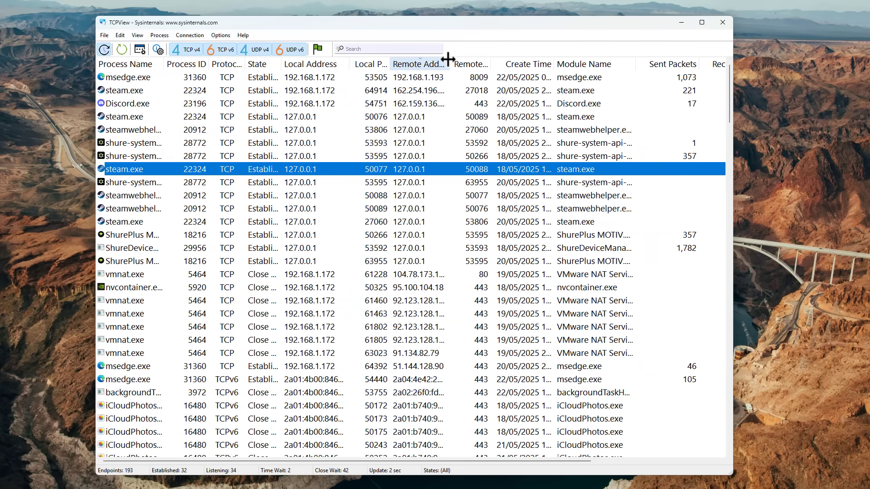
{"action": "right_click", "coordinate": [414, 81]}
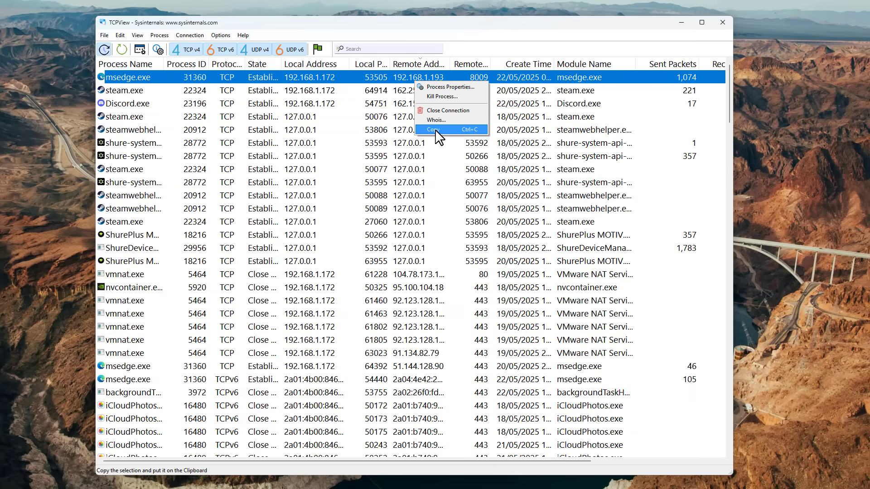
{"action": "left_click", "coordinate": [399, 84]}
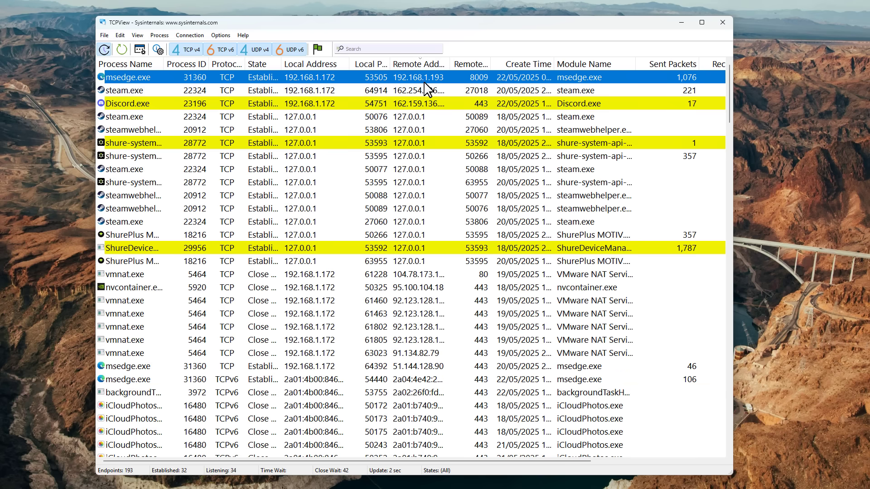
{"action": "left_click", "coordinate": [417, 101]}
{"action": "right_click", "coordinate": [406, 102]}
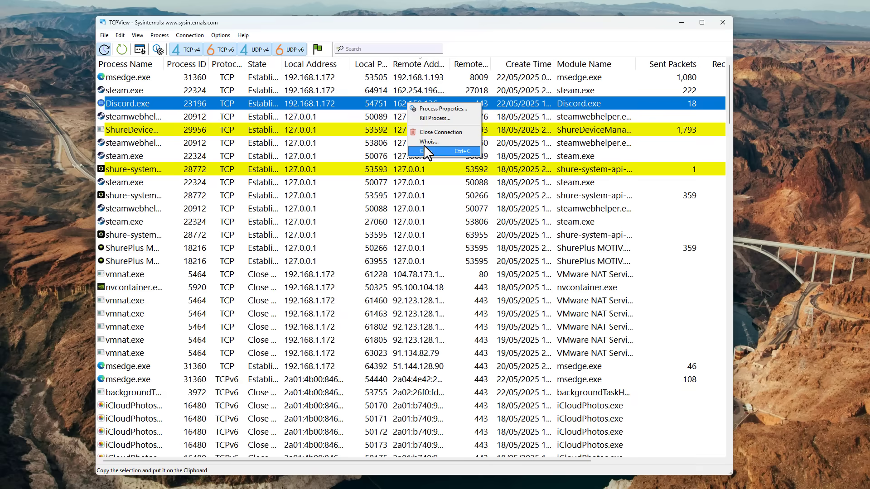
{"action": "left_click", "coordinate": [383, 89]}
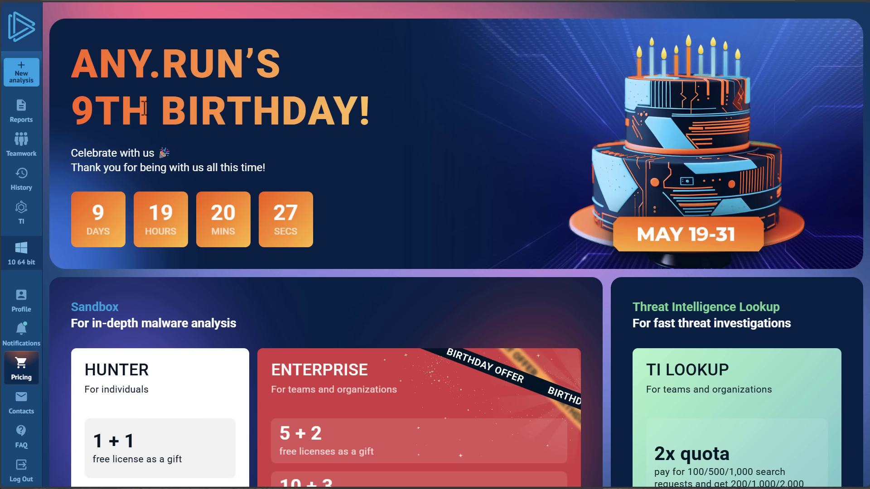
Scroll down and back up through the ANY.RUN Pricing page plans
{"action": "scroll", "coordinate": [144, 109], "scroll_direction": "down", "scroll_amount": 7}
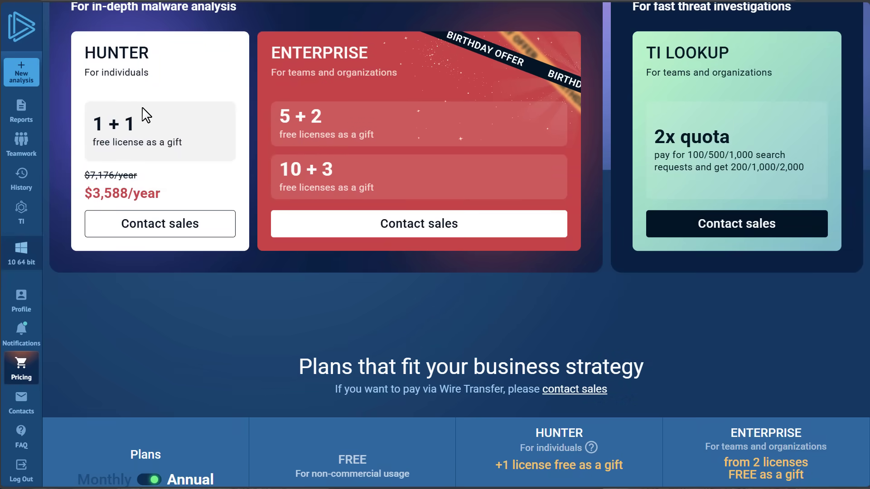
{"action": "scroll", "coordinate": [144, 114], "scroll_direction": "down", "scroll_amount": 4}
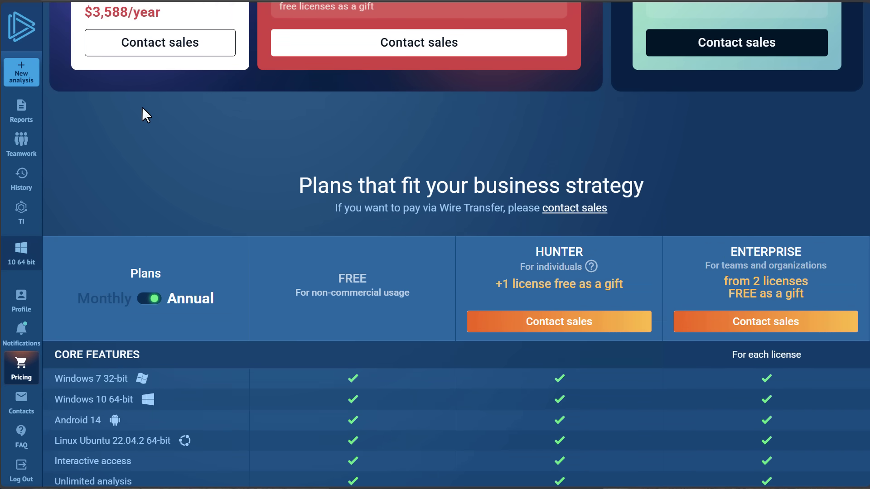
{"action": "scroll", "coordinate": [143, 114], "scroll_direction": "up", "scroll_amount": 4}
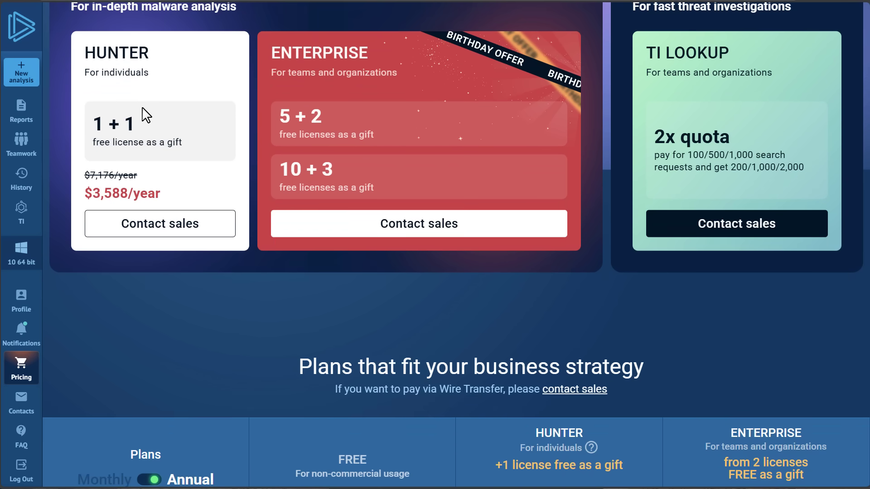
{"action": "scroll", "coordinate": [144, 115], "scroll_direction": "up", "scroll_amount": 6}
Start a new analysis and set its operating system to Android 14 (64 bit)
{"action": "left_click", "coordinate": [17, 80]}
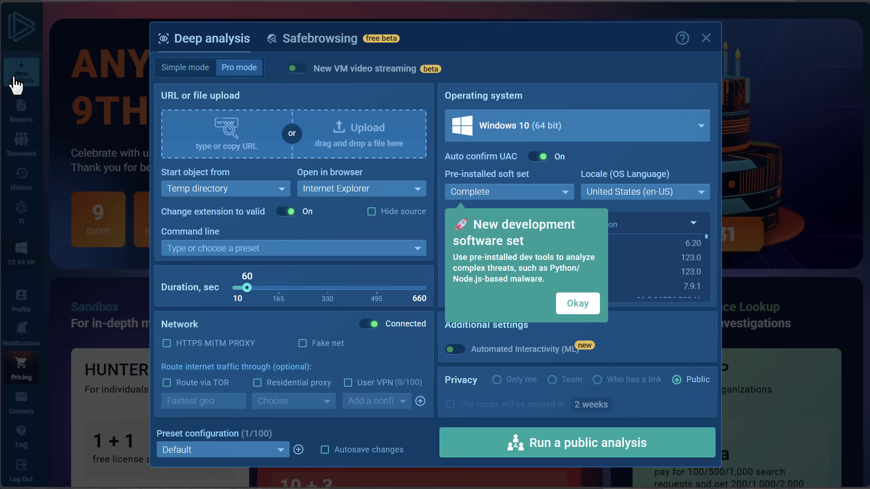
{"action": "left_click", "coordinate": [516, 132]}
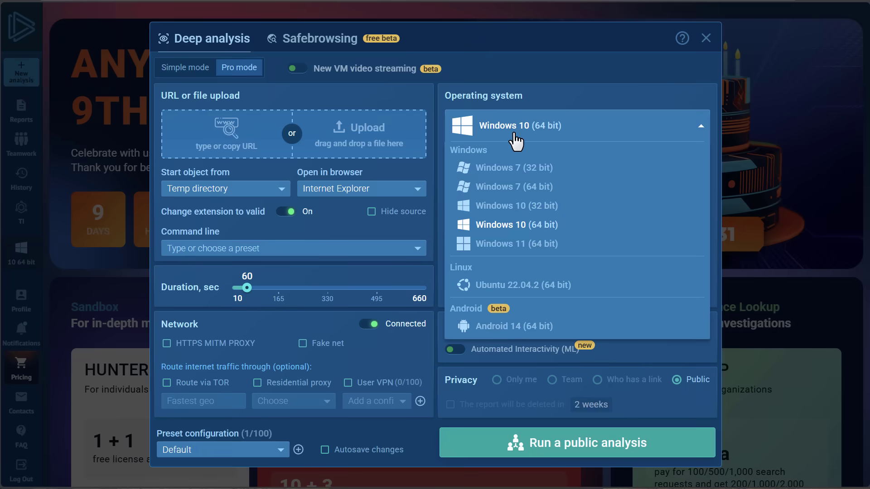
{"action": "left_click", "coordinate": [491, 336]}
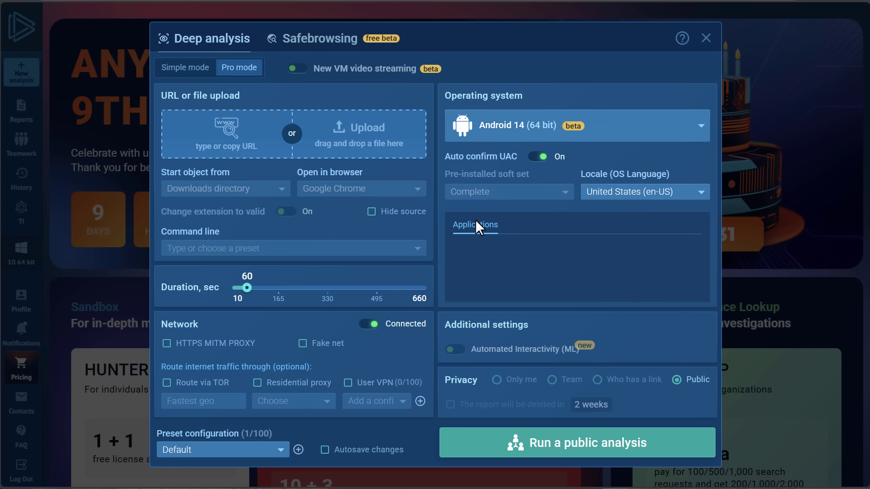